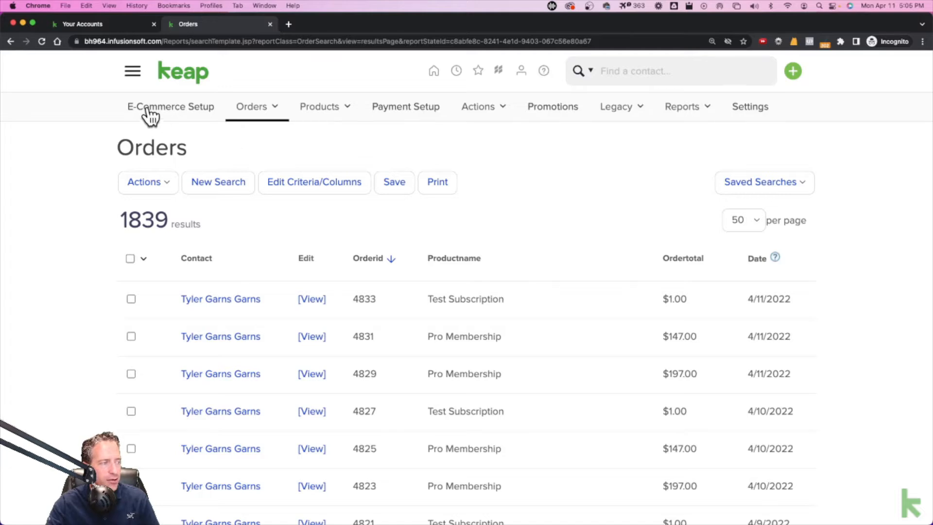
# Open the recurring orders report from the e-commerce orders area
pyautogui.click(275, 115)
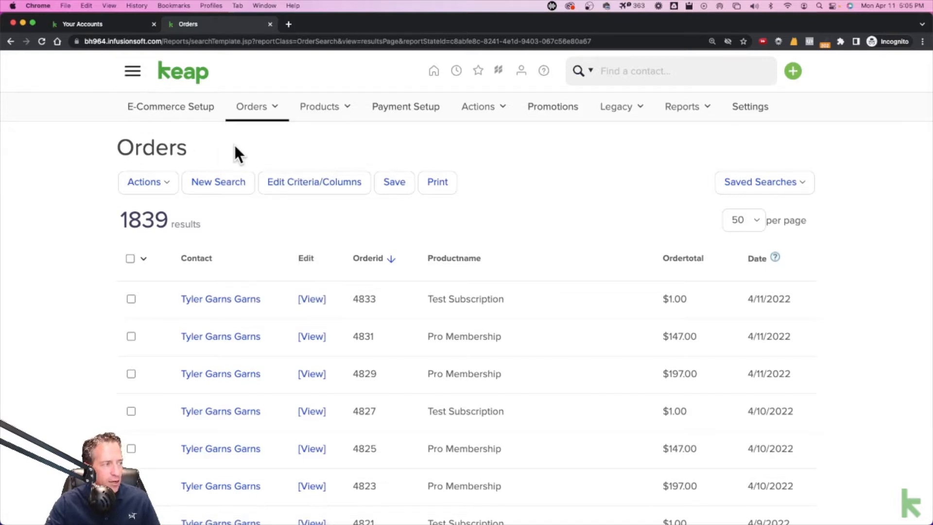
pyautogui.click(273, 114)
pyautogui.click(284, 194)
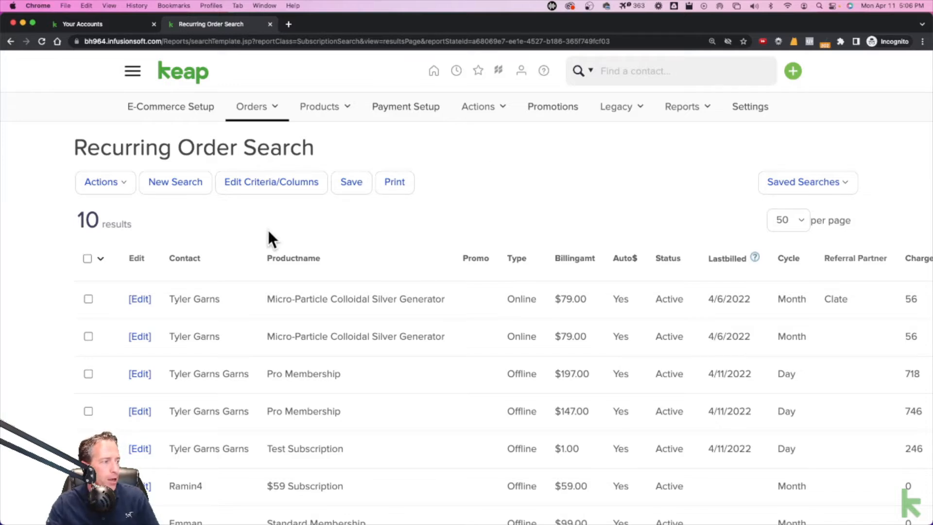
# Run a new recurring order search filtered to the Active status
pyautogui.click(174, 190)
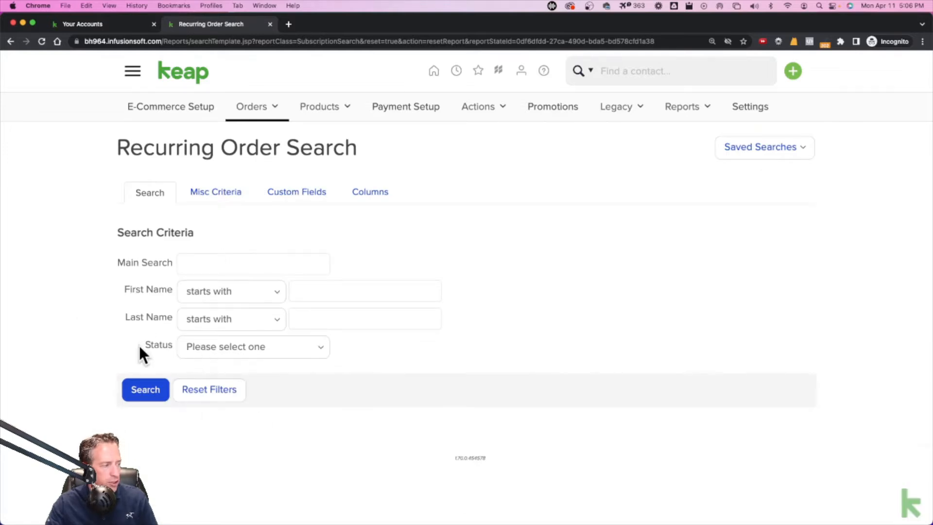
pyautogui.click(229, 347)
pyautogui.click(228, 363)
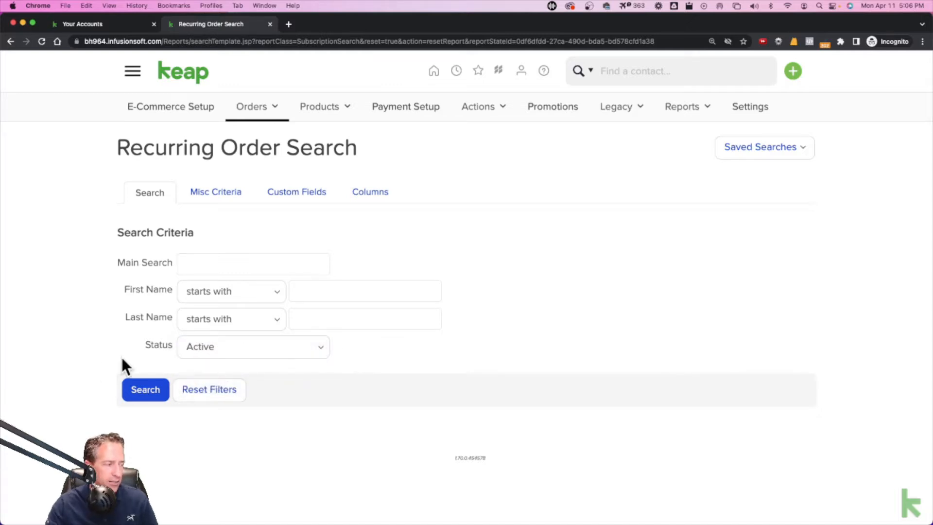
pyautogui.click(142, 402)
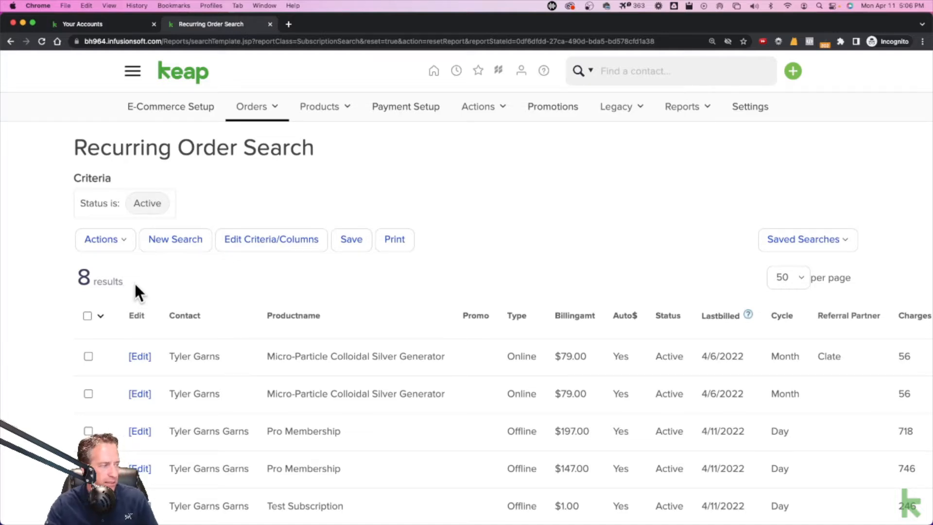
# Edit the search criteria to add the Pro Membership product as a Product Id filter and apply it
pyautogui.click(249, 241)
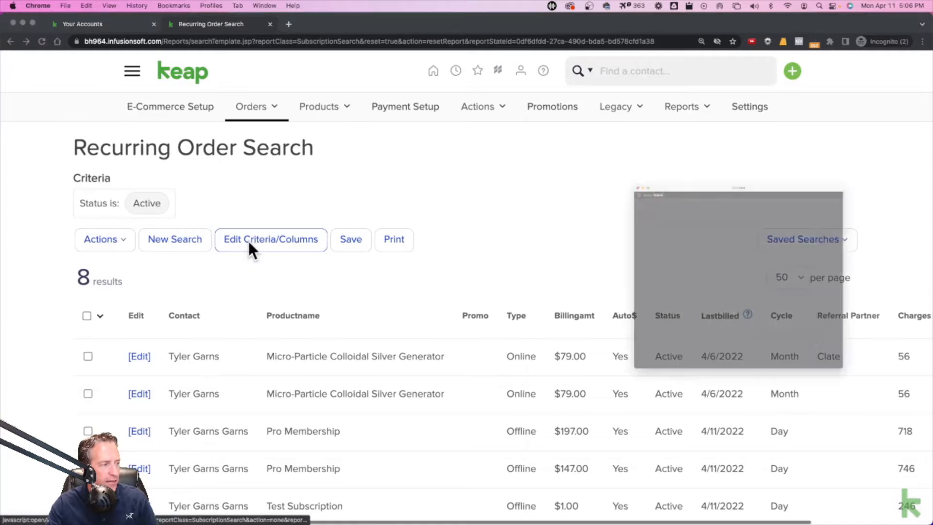
pyautogui.moveTo(678, 115); pyautogui.dragTo(468, 110)
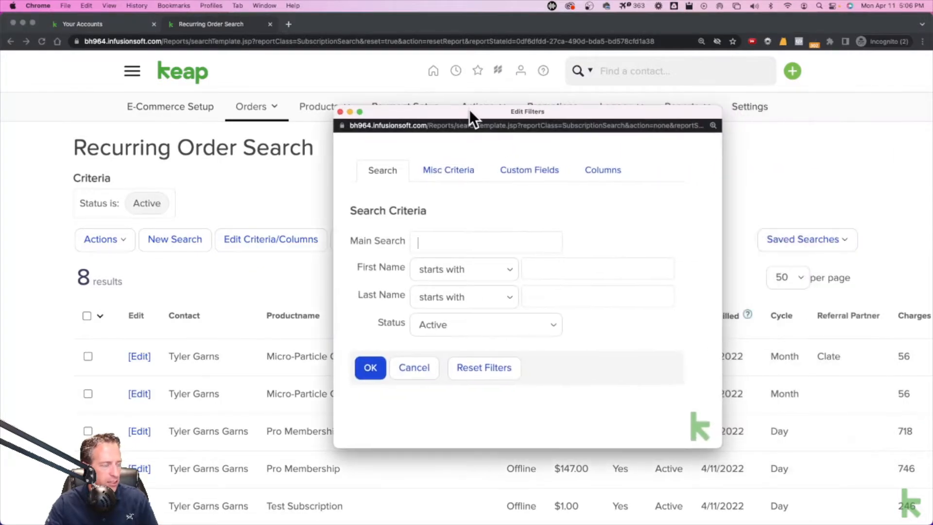
pyautogui.click(447, 176)
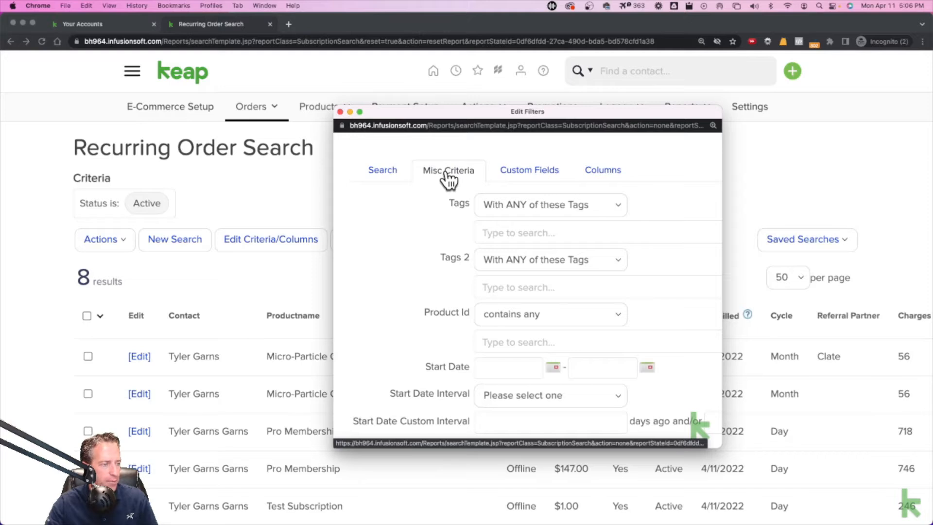
pyautogui.click(504, 342)
pyautogui.write('pro')
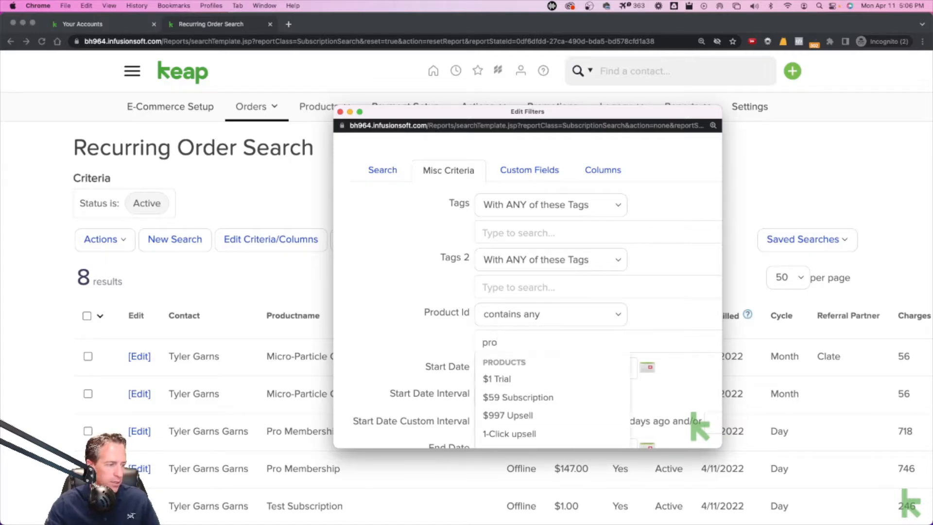
pyautogui.click(508, 381)
pyautogui.scroll(-2, 396, 318)
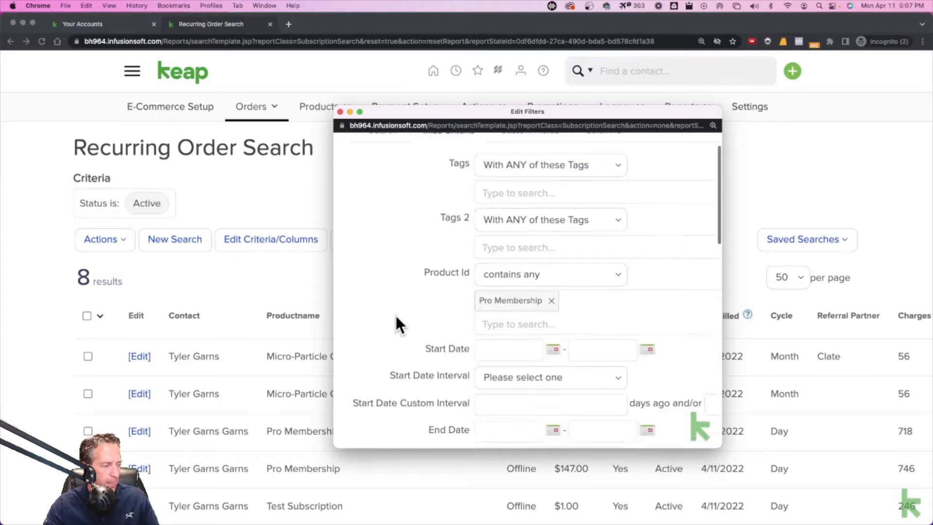
pyautogui.scroll(-10, 395, 316)
pyautogui.click(370, 379)
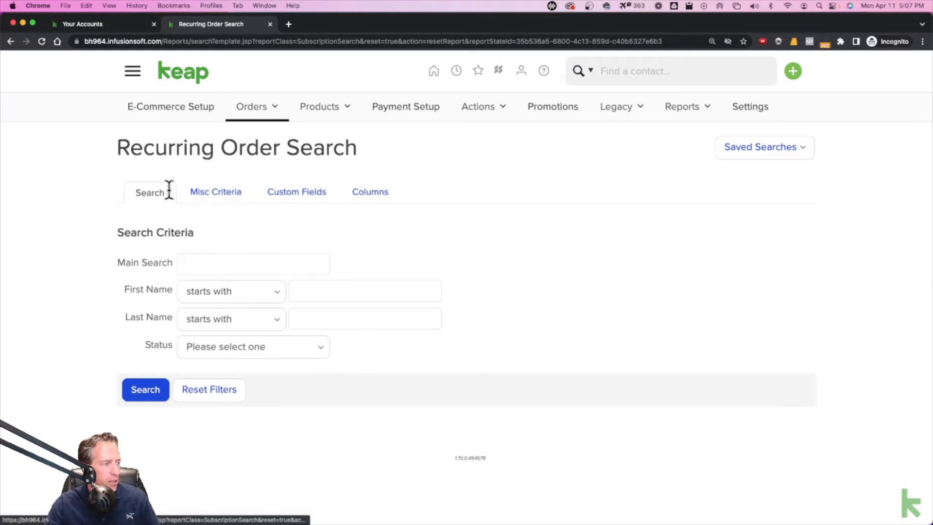
# Set the Start Date range to 03-01-2022 through 03-31-2022 in the new search's miscellaneous criteria
pyautogui.click(220, 193)
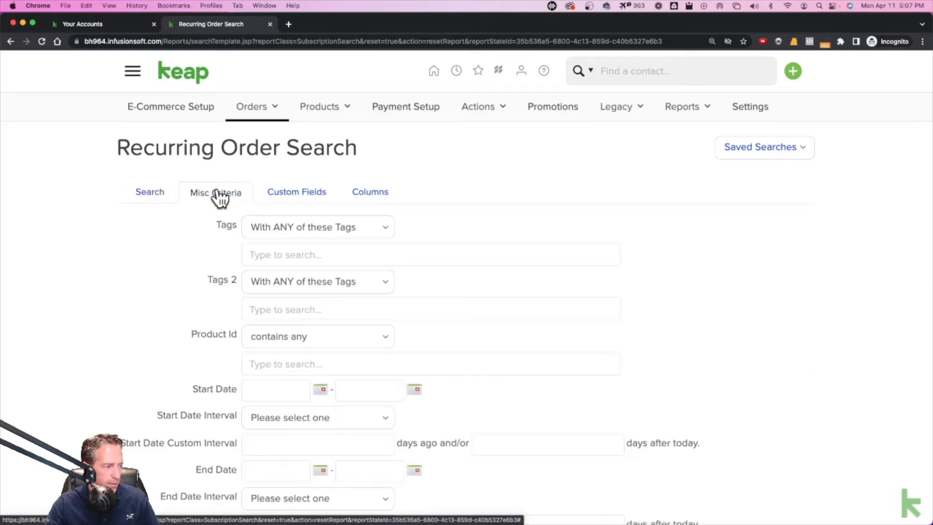
pyautogui.scroll(-1, 223, 387)
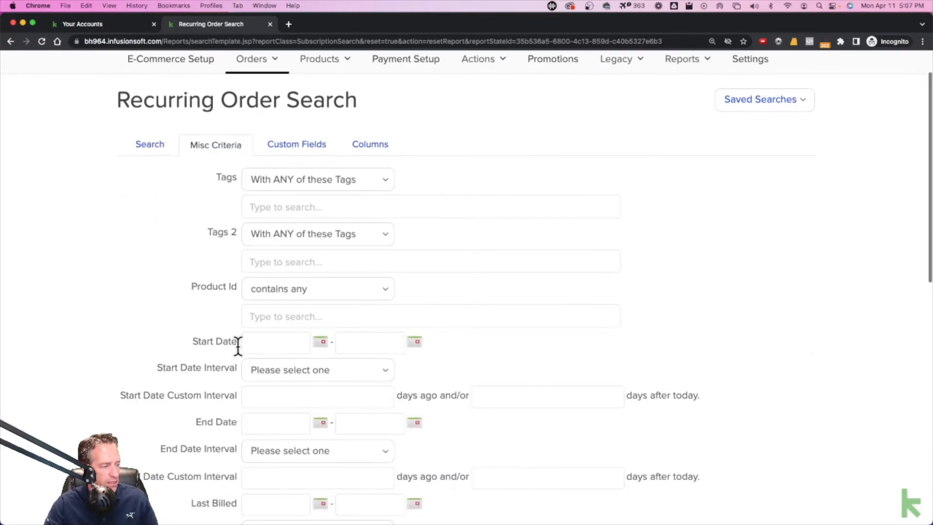
pyautogui.click(262, 343)
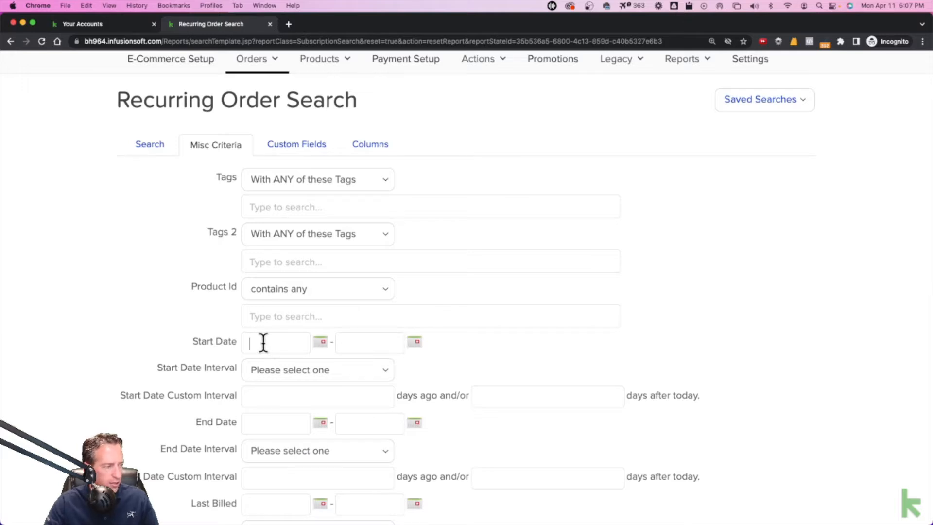
pyautogui.write('04-11-2022')
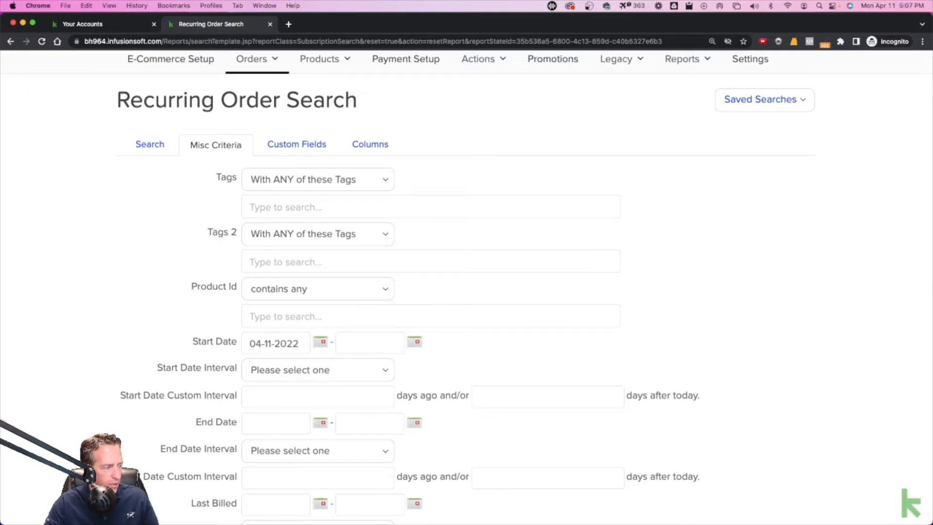
pyautogui.tripleClick(263, 342)
pyautogui.write('03-01-2022')
pyautogui.click(339, 343)
pyautogui.write('04-11-2022')
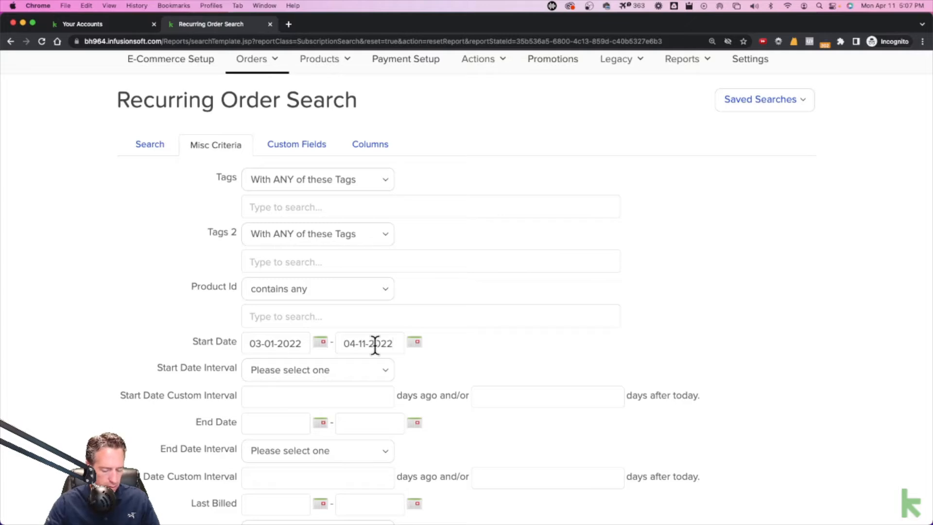
pyautogui.tripleClick(375, 343)
pyautogui.write('03-31-2022')
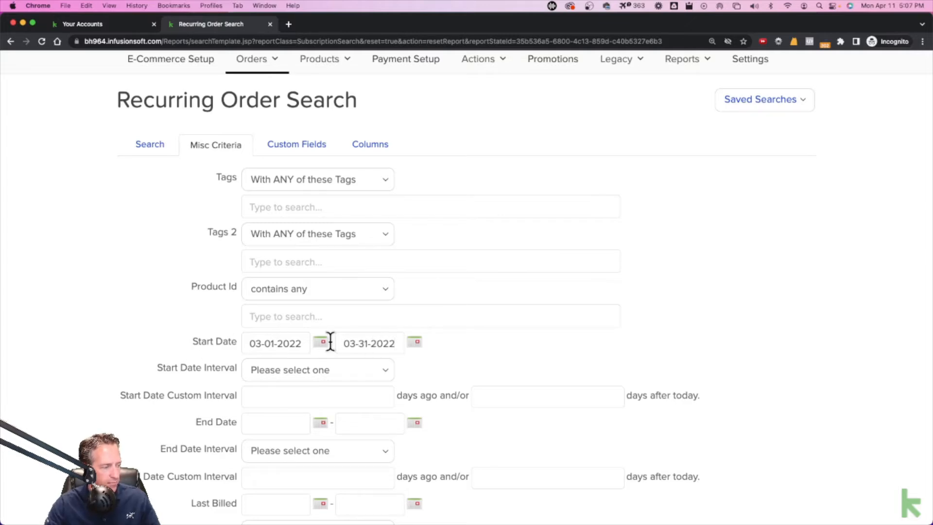
# Look over the product filter choices and clear both dates of the Start Date range
pyautogui.click(285, 311)
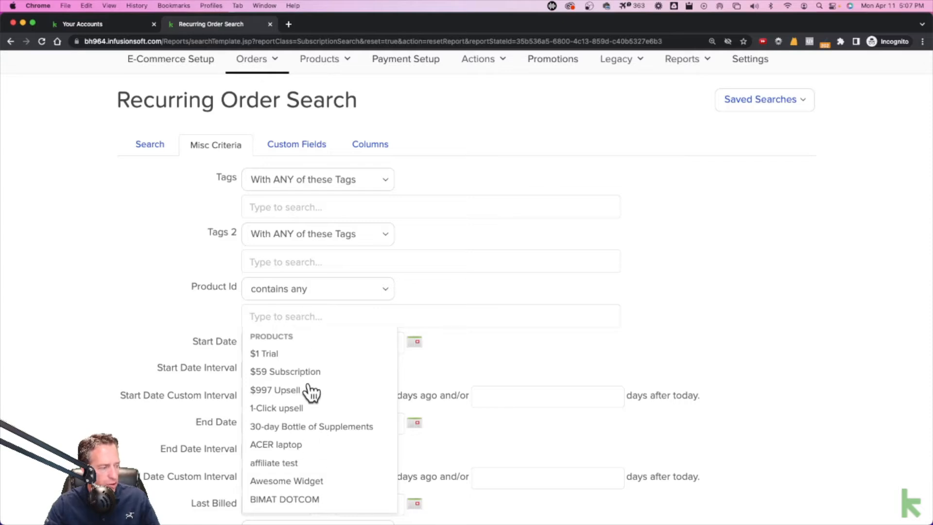
pyautogui.click(206, 311)
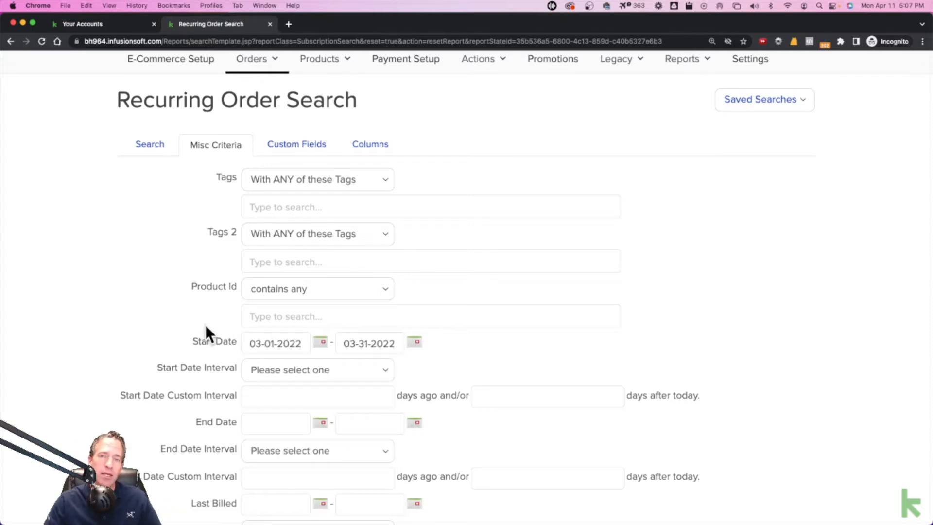
pyautogui.tripleClick(294, 345)
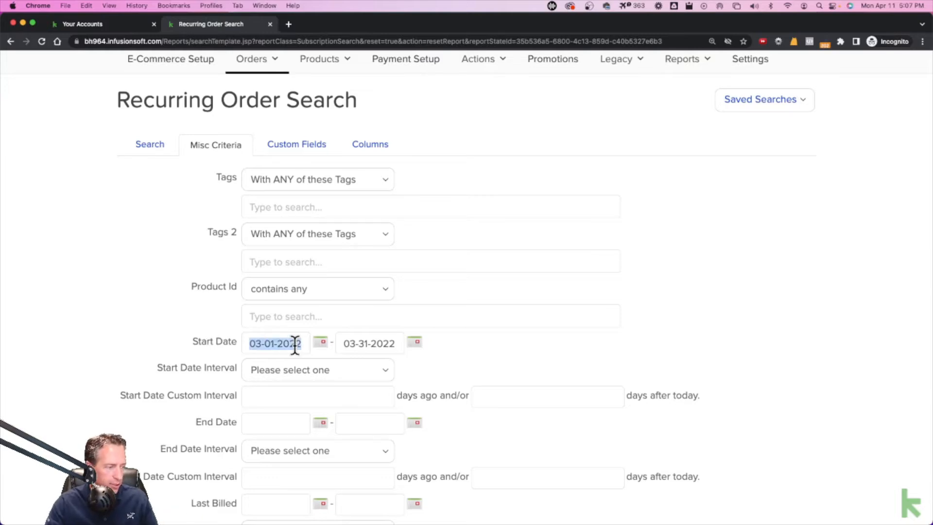
pyautogui.press('BackSpace')
pyautogui.tripleClick(359, 344)
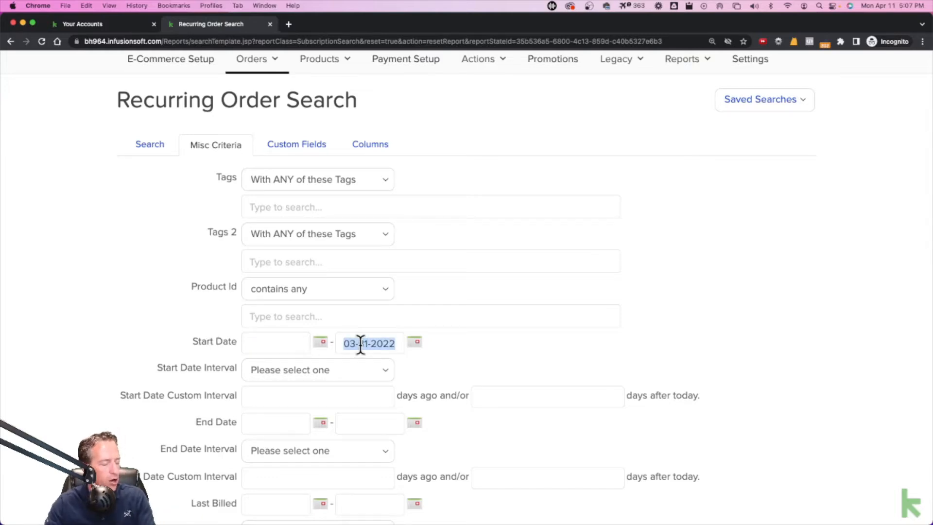
pyautogui.press('BackSpace')
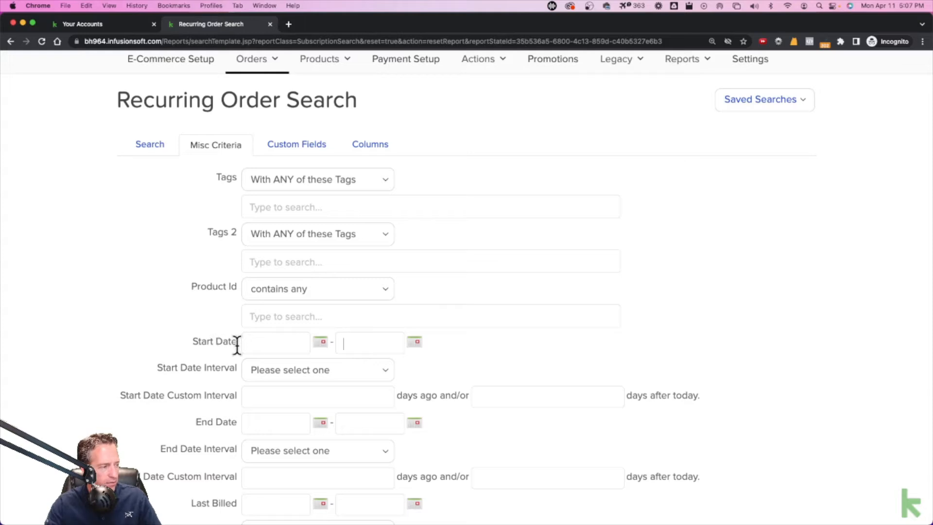
# Set the Start Date Interval to Month To Date, run the search and review the resulting recurring orders
pyautogui.tripleClick(182, 372)
pyautogui.click(266, 374)
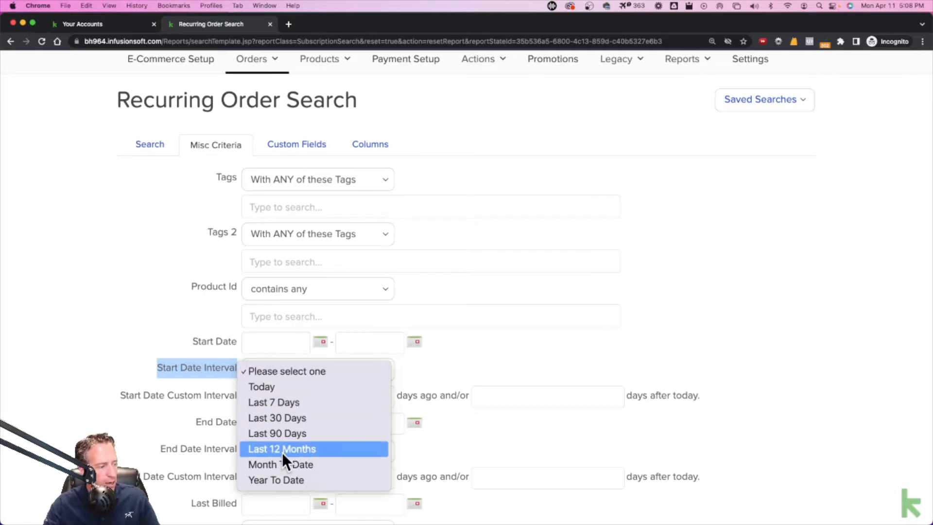
pyautogui.click(287, 465)
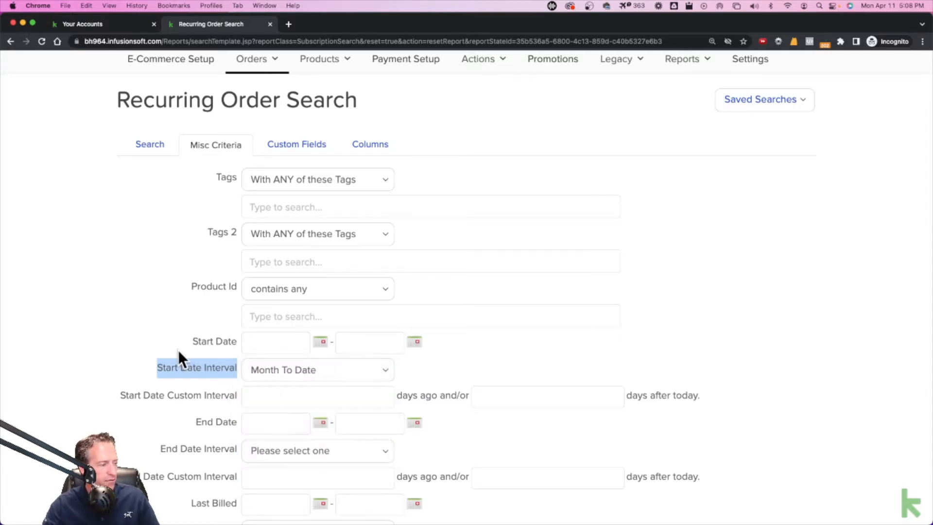
pyautogui.scroll(-4, 177, 351)
pyautogui.scroll(-8, 178, 350)
pyautogui.click(141, 450)
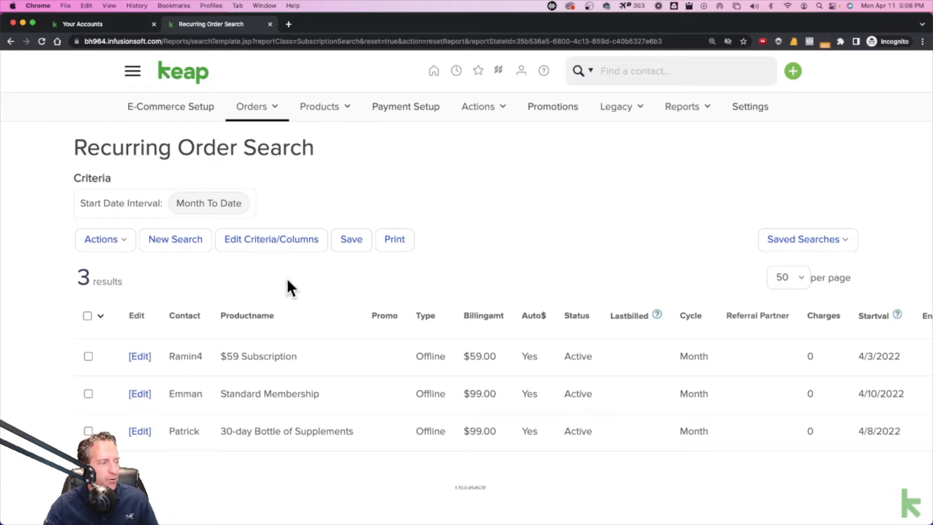
pyautogui.hscroll(2, 287, 278)
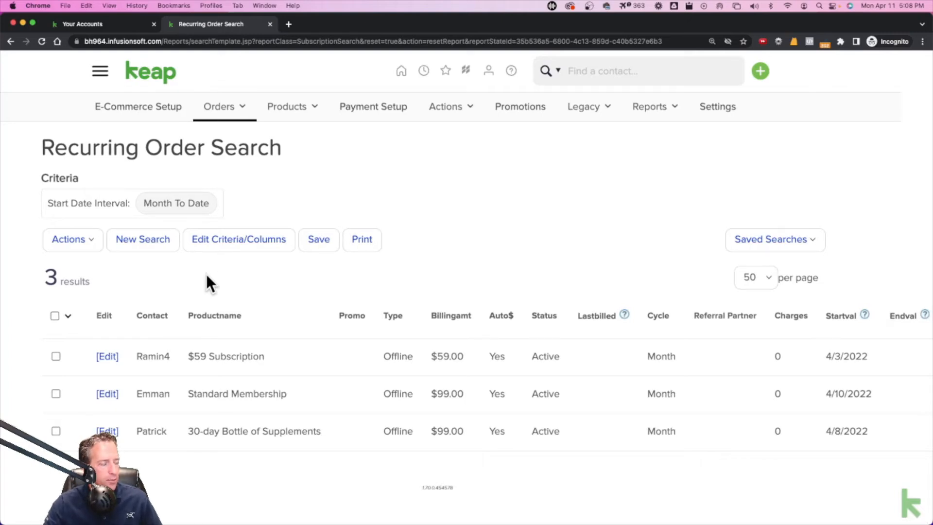
# Start a new recurring order search and set its End Date range to 03-01-2022 through 03-31-2022
pyautogui.click(129, 242)
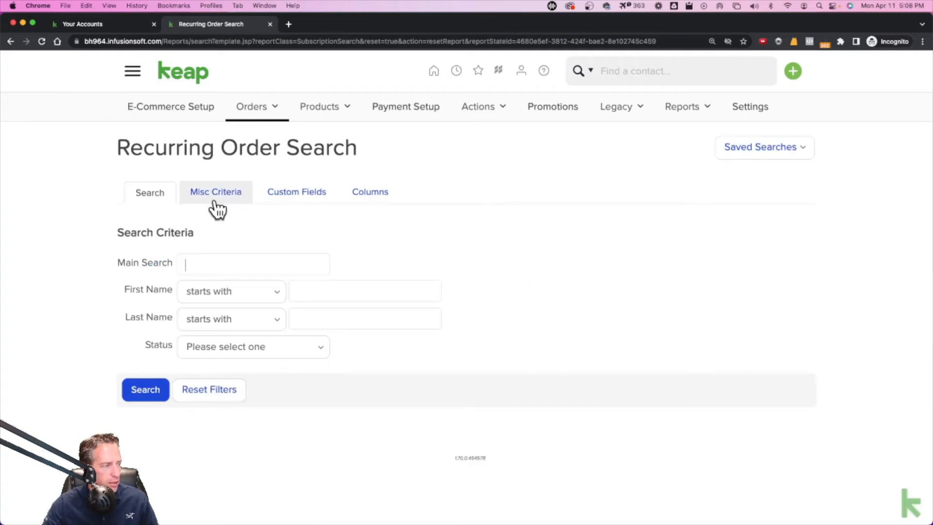
pyautogui.click(214, 203)
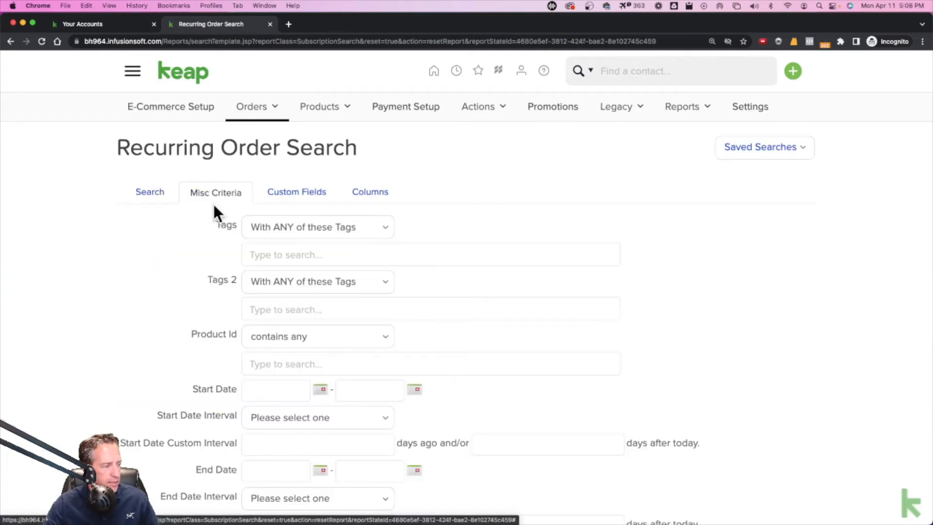
pyautogui.scroll(-3, 212, 298)
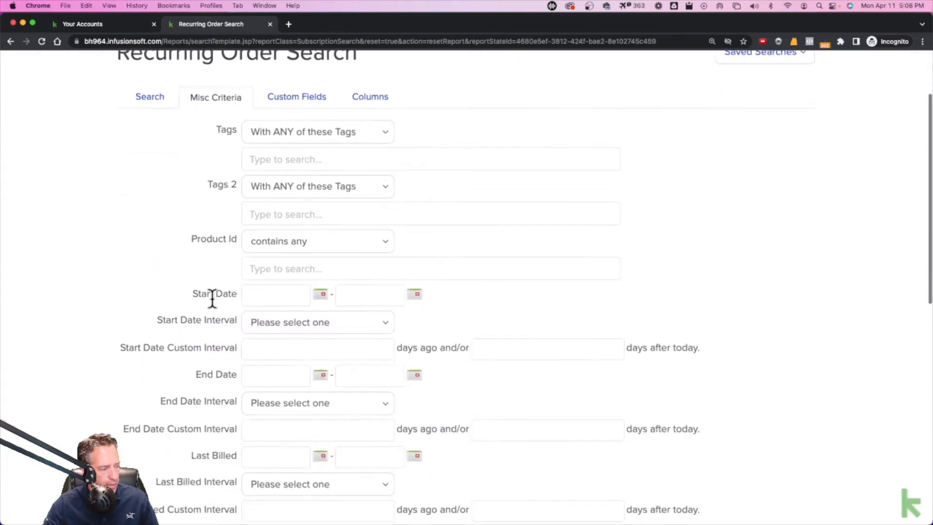
pyautogui.click(260, 374)
pyautogui.press('t')
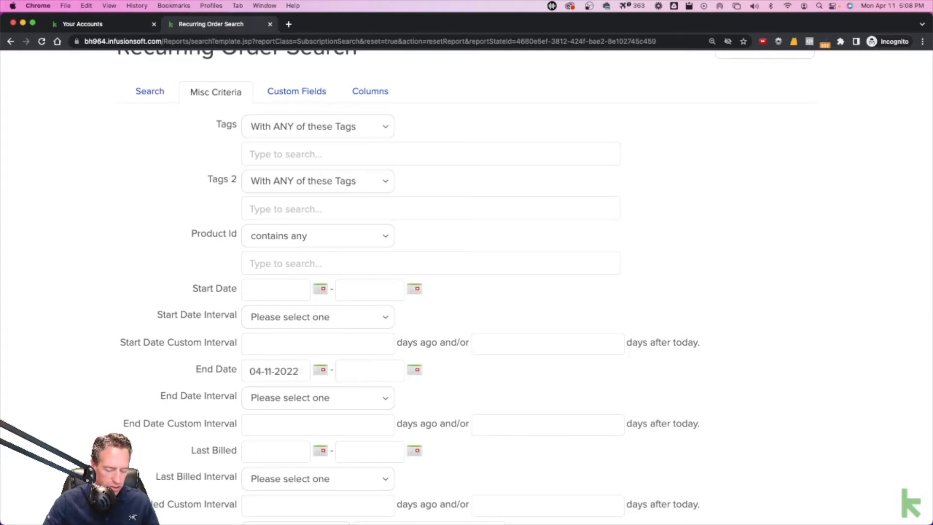
pyautogui.press('m')
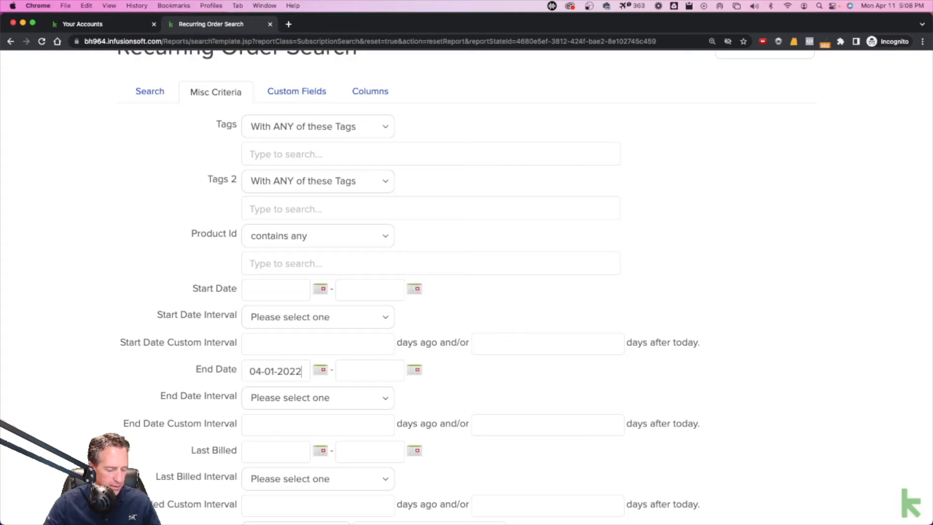
pyautogui.press('-')
pyautogui.press('m')
pyautogui.press('-')
pyautogui.press('m')
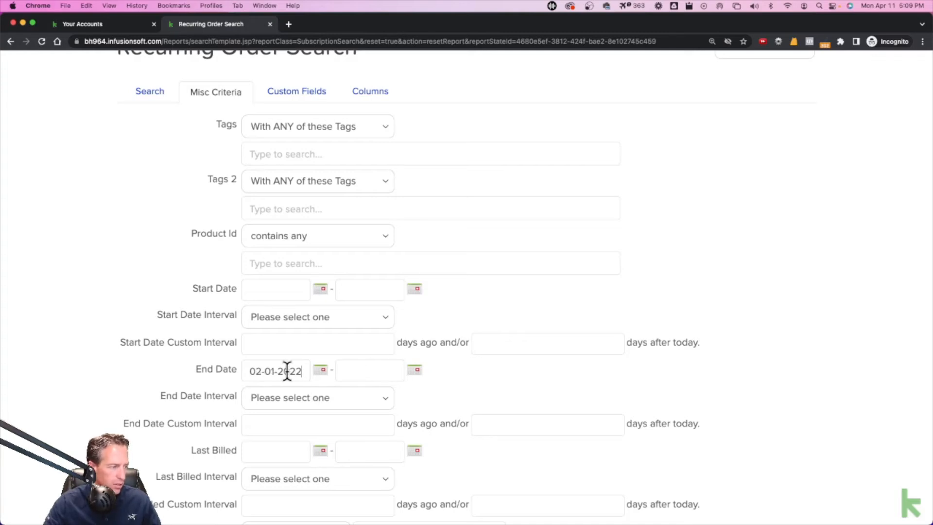
pyautogui.press('t')
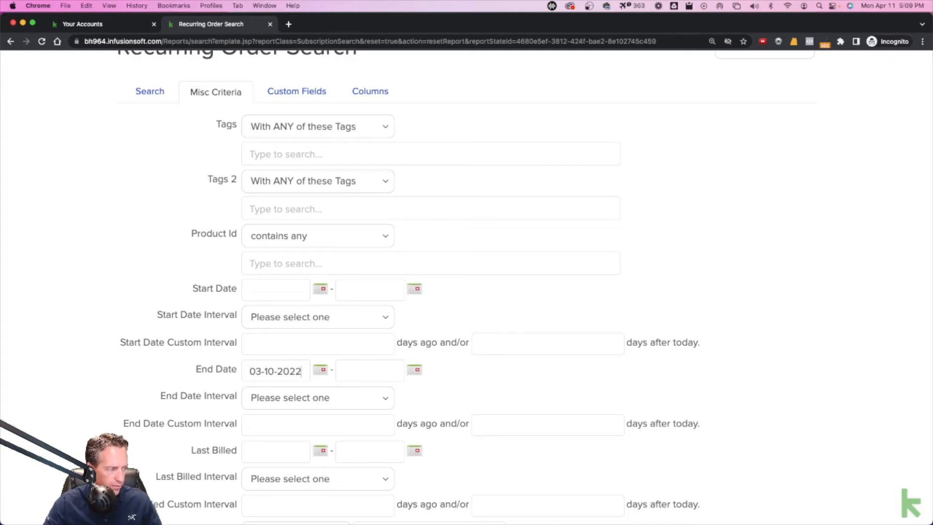
pyautogui.press('m')
pyautogui.click(375, 374)
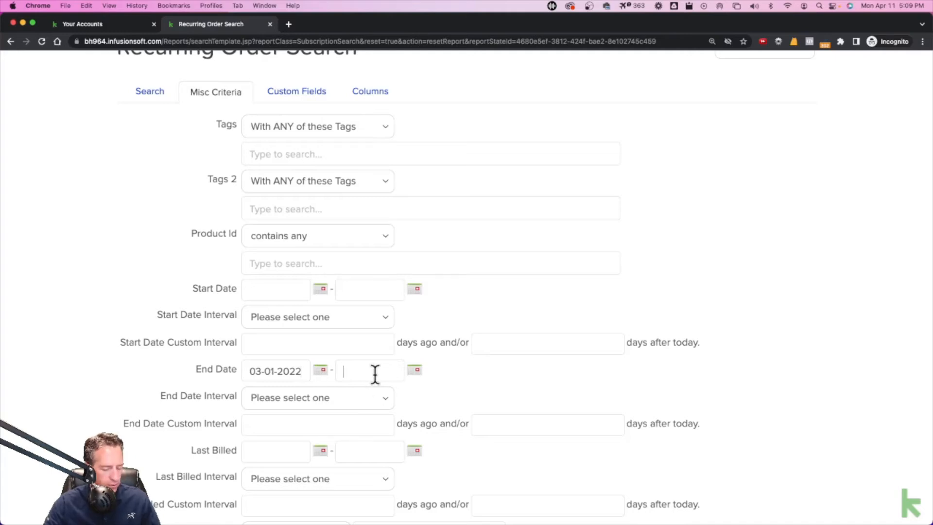
pyautogui.write('03-10-2022h')
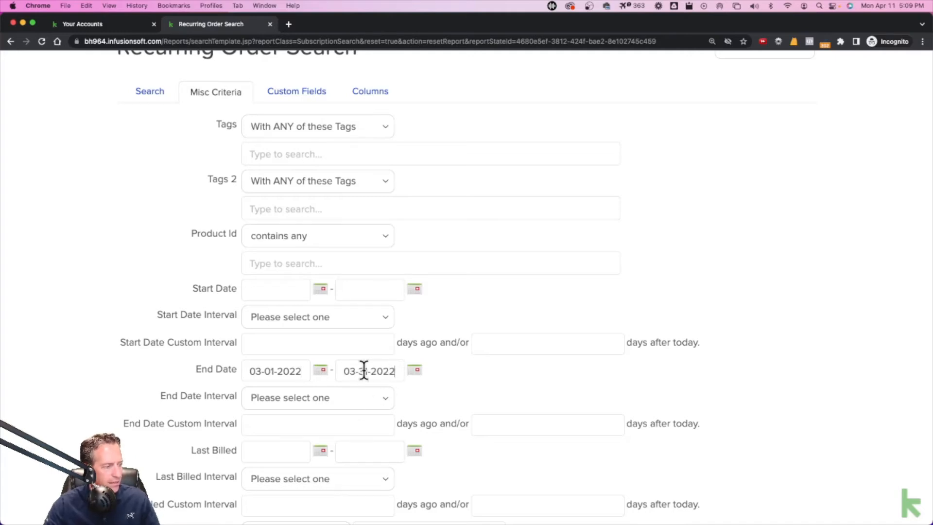
# Look over the remaining miscellaneous criteria and clear both dates of the End Date range
pyautogui.scroll(-5, 174, 348)
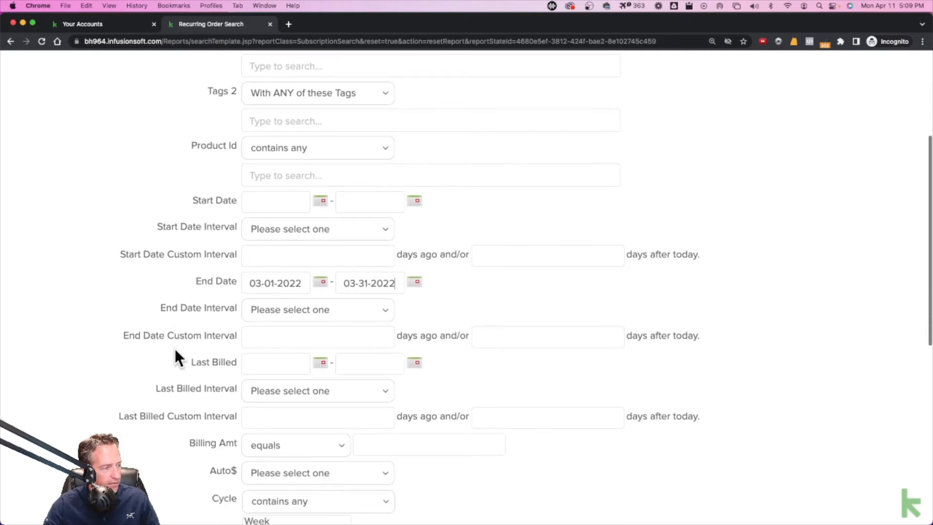
pyautogui.scroll(-5, 174, 349)
pyautogui.scroll(10, 175, 358)
pyautogui.scroll(4, 277, 432)
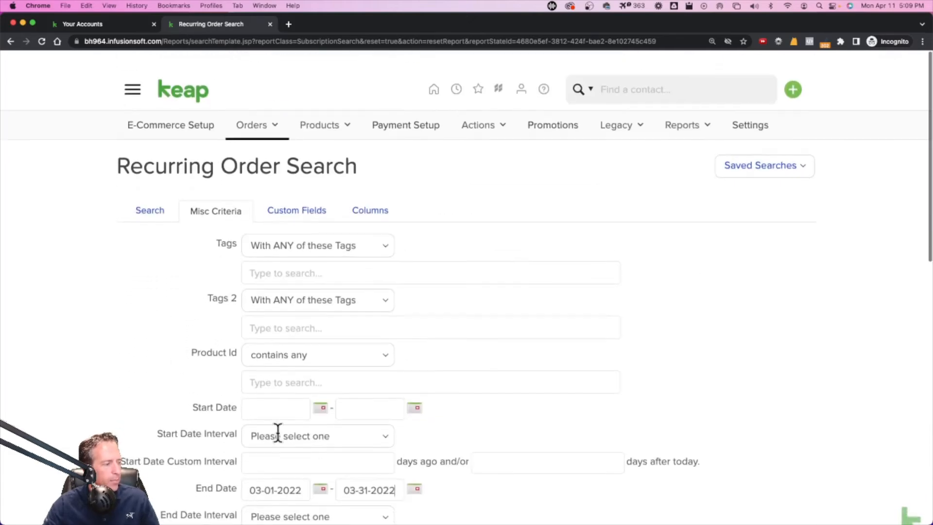
pyautogui.scroll(-4, 209, 378)
pyautogui.tripleClick(284, 355)
pyautogui.press('BackSpace')
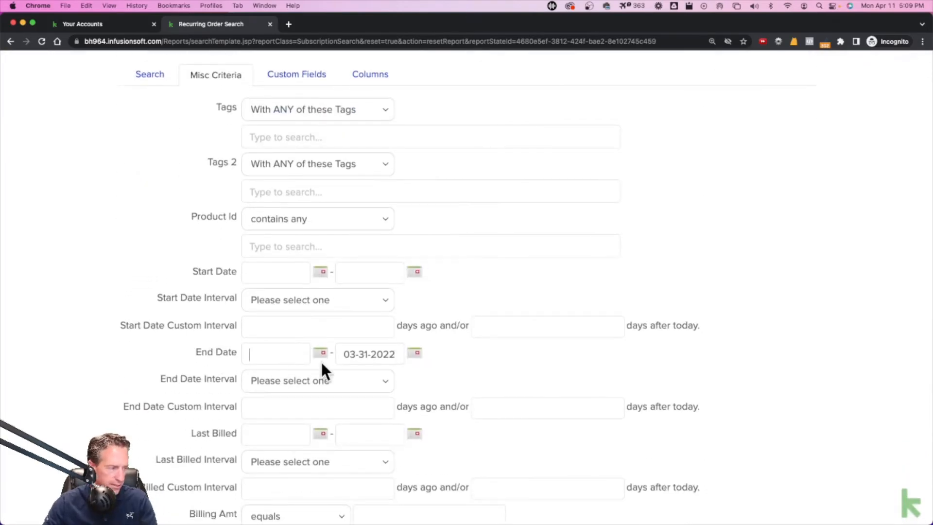
pyautogui.tripleClick(364, 355)
pyautogui.press('BackSpace')
# Set the End Date Interval to Month To Date and run the recurring order search
pyautogui.tripleClick(187, 379)
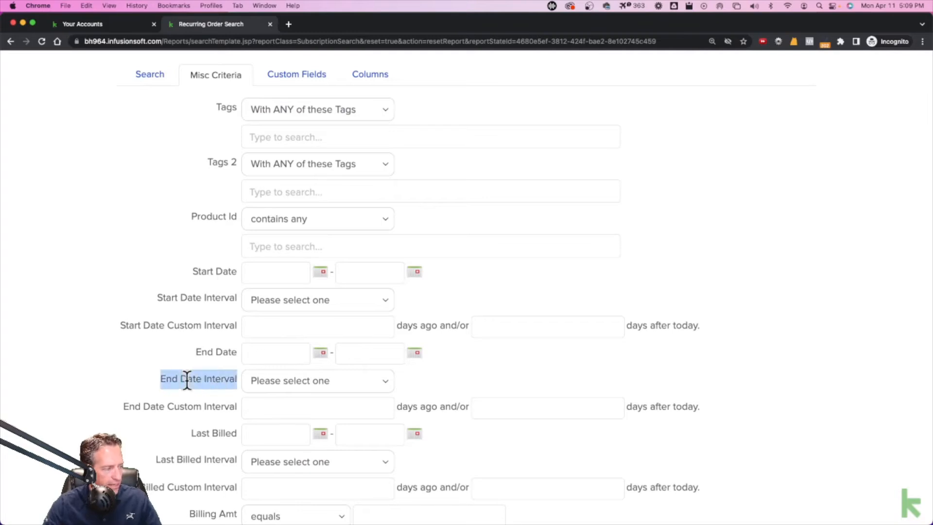
pyautogui.click(267, 381)
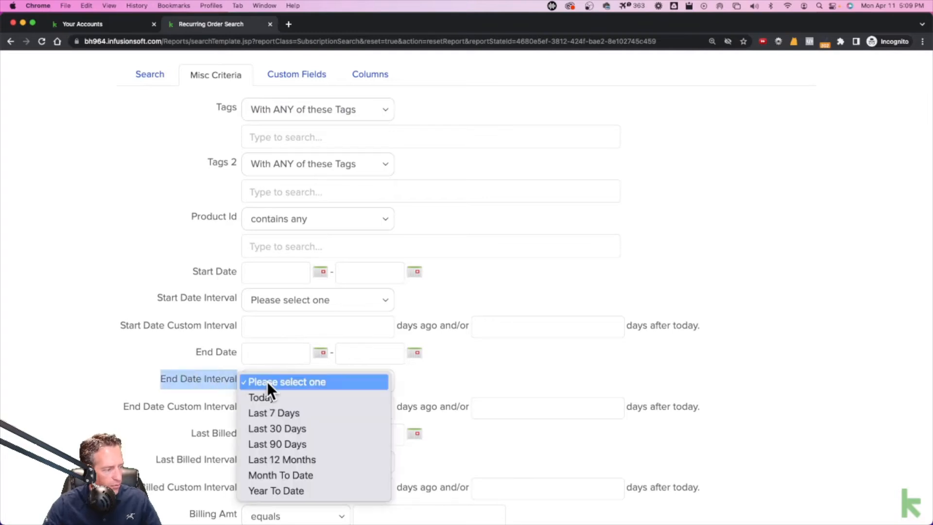
pyautogui.click(290, 475)
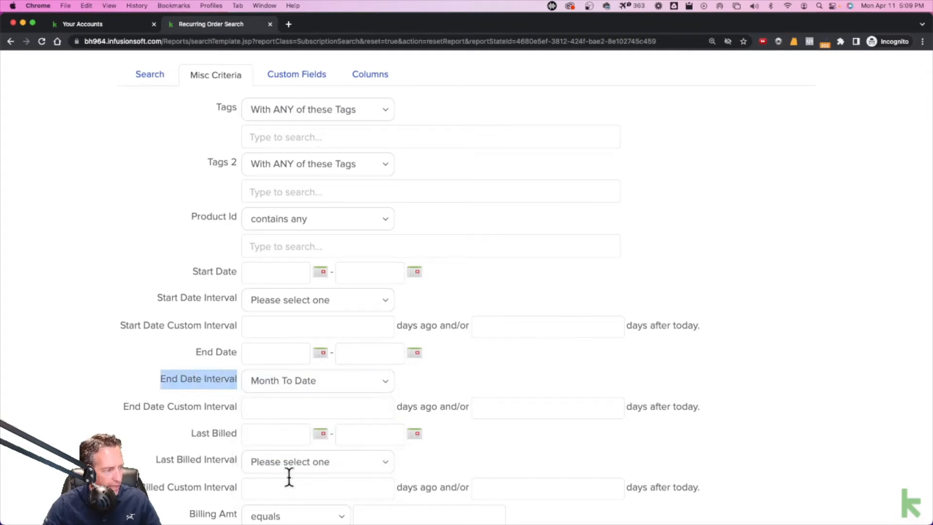
pyautogui.click(189, 241)
pyautogui.scroll(-10, 194, 418)
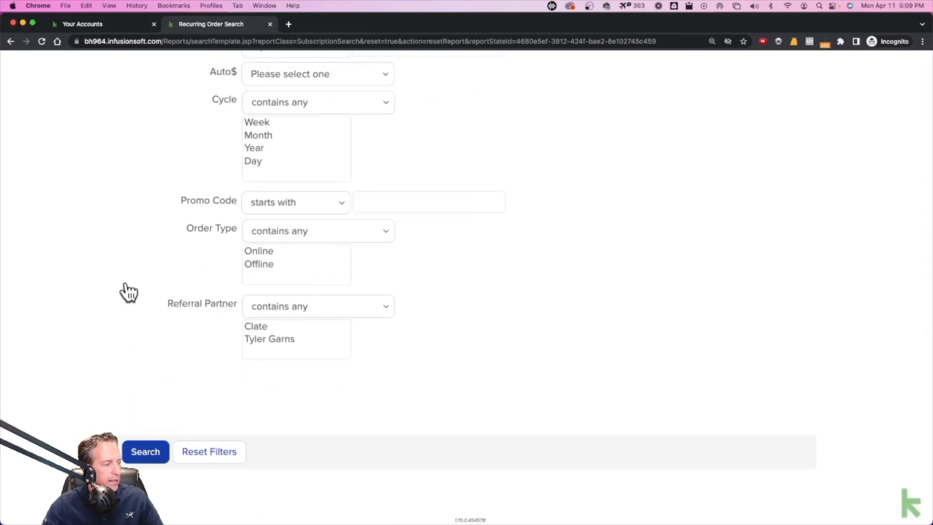
pyautogui.click(145, 451)
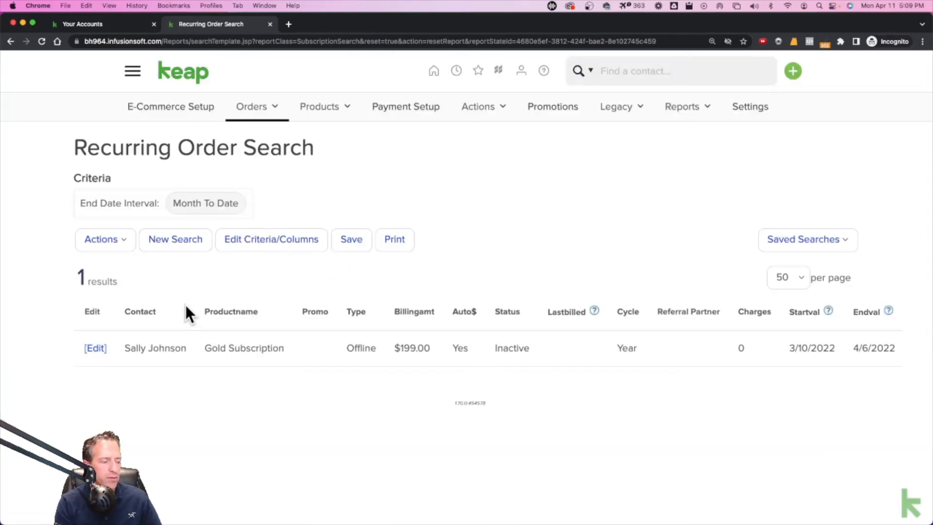